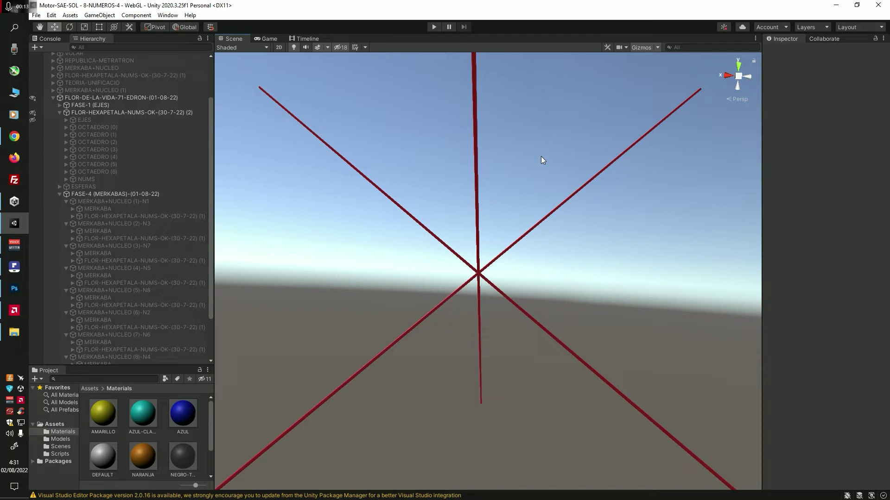
Activate OCTAEDRO (0), OCTAEDRO (1), OCTAEDRO (2) and OCTAEDRO (3) in the FLOR-HEXAPETALA-NUMS-OK-(30-7-22) (2) group
left_click(116, 129)
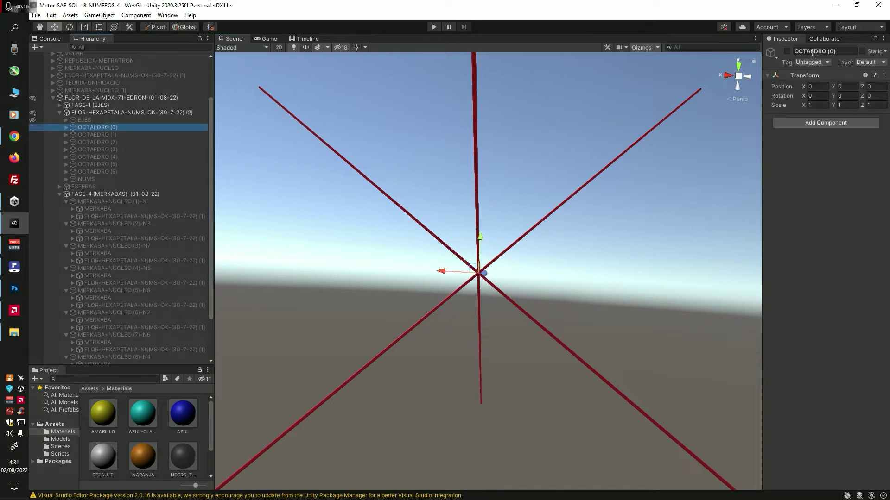
left_click(787, 50)
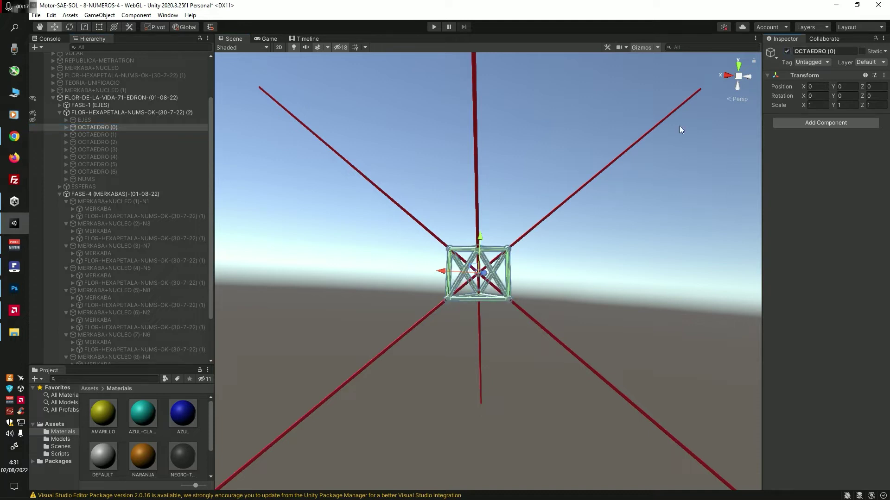
left_click(98, 135)
left_click(787, 50)
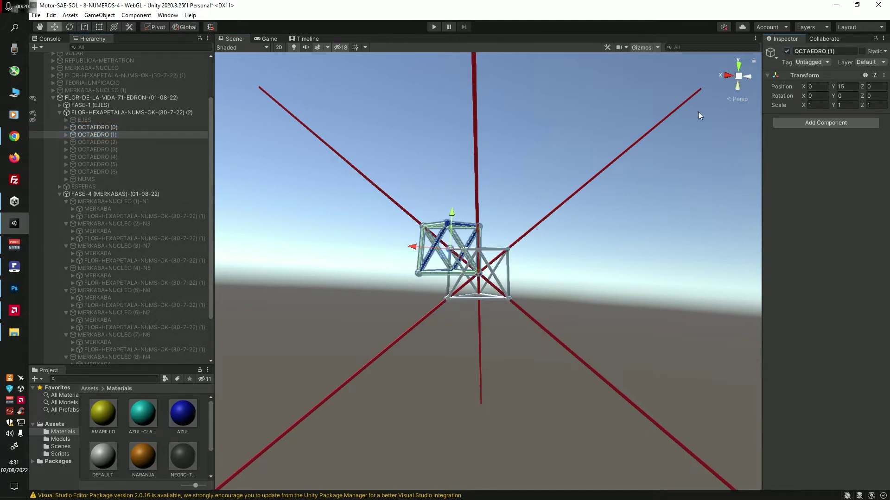
left_click(99, 142)
left_click(786, 51)
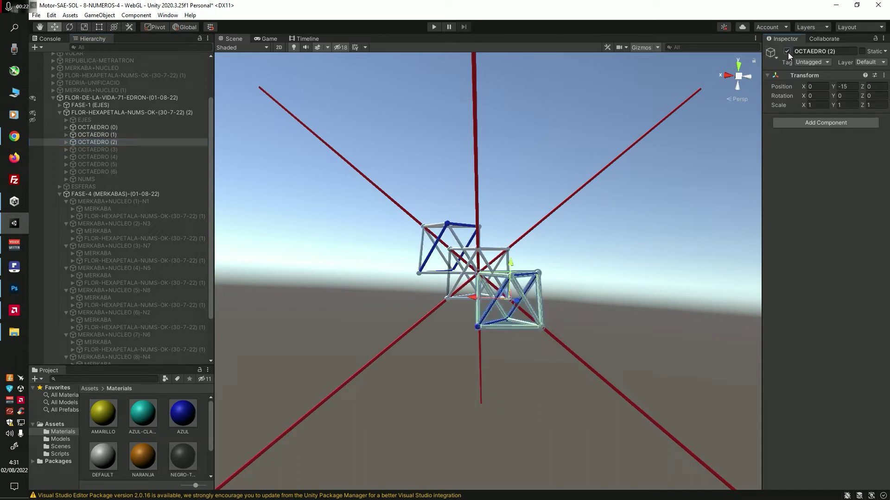
left_click(99, 150)
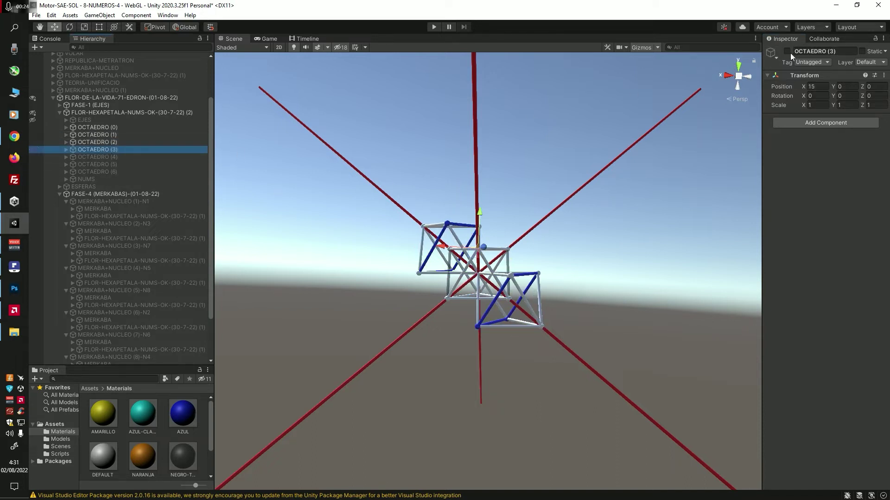
left_click(787, 51)
Activate OCTAEDRO (4), OCTAEDRO (5) and OCTAEDRO (6) in the same hexapetal flower group, and clear the selection
left_click(105, 158)
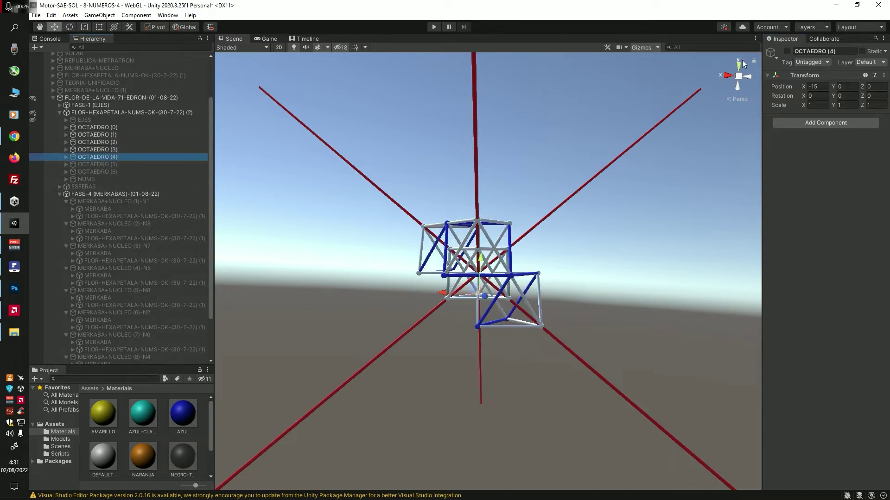
left_click(787, 51)
left_click(113, 165)
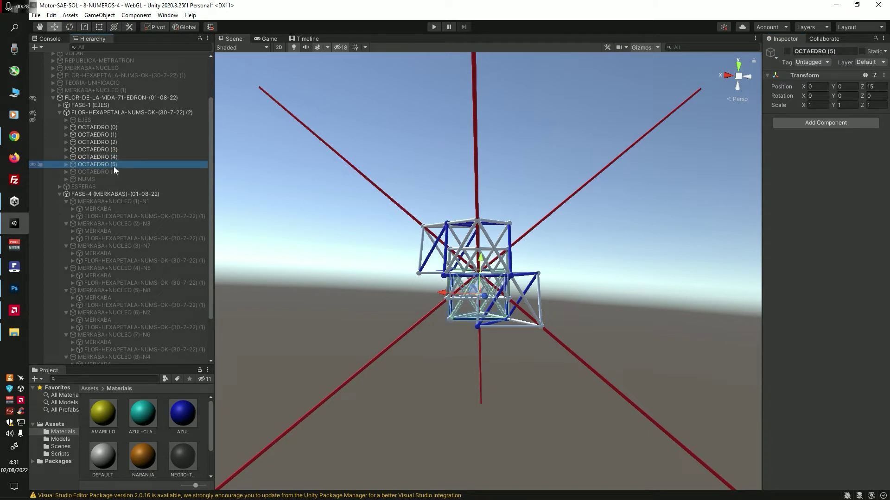
left_click(789, 51)
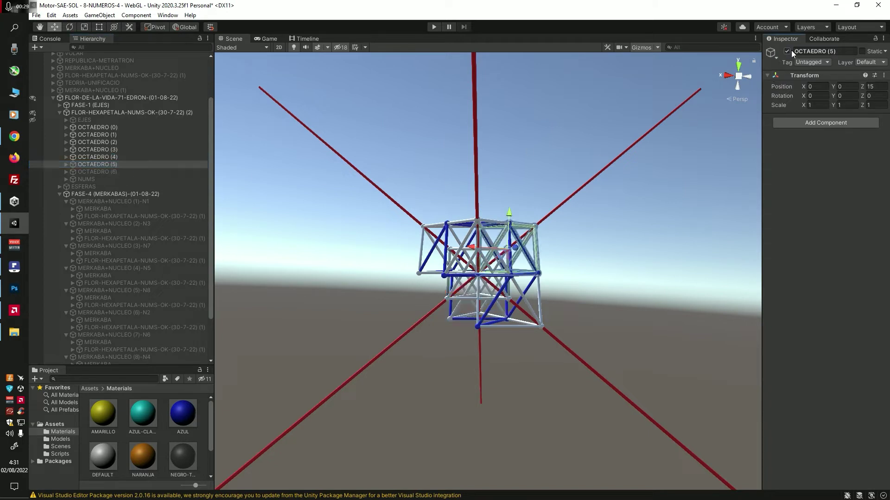
left_click(116, 178)
left_click(116, 171)
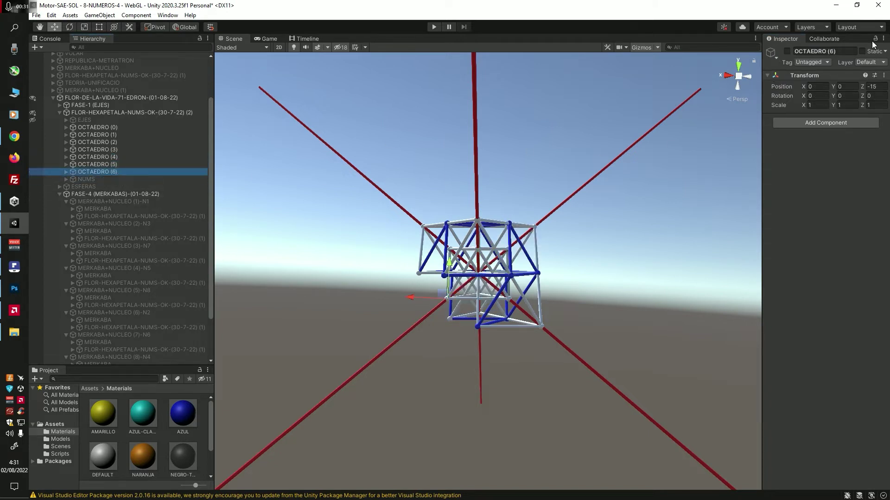
left_click(786, 51)
left_click(611, 267)
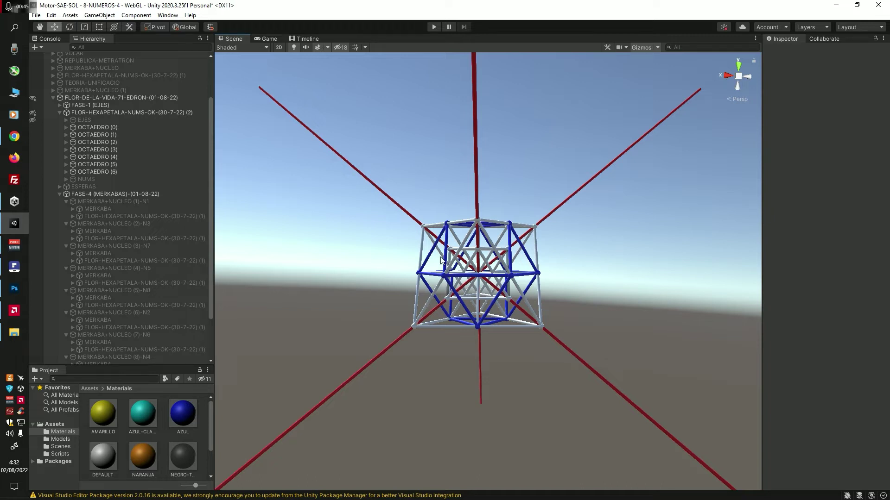
Activate the NUMS object to show the flower's vertex numbers, and clear the selection
left_click(84, 179)
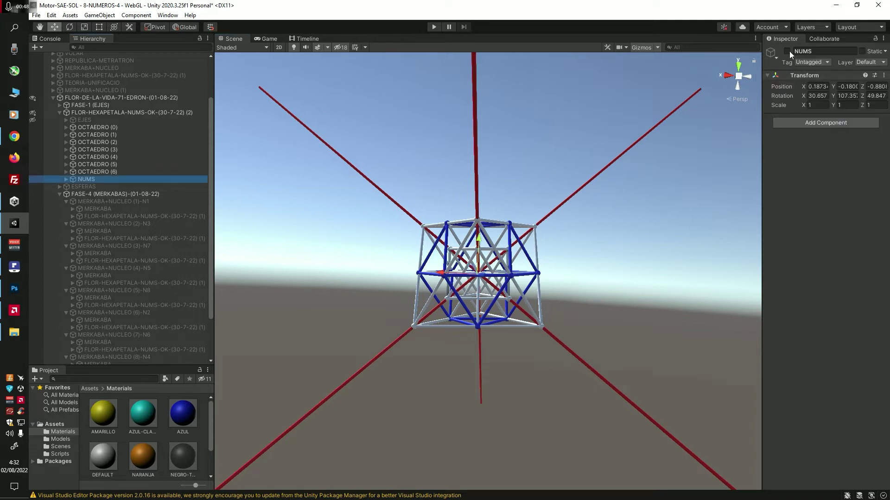
left_click(787, 51)
left_click(593, 280)
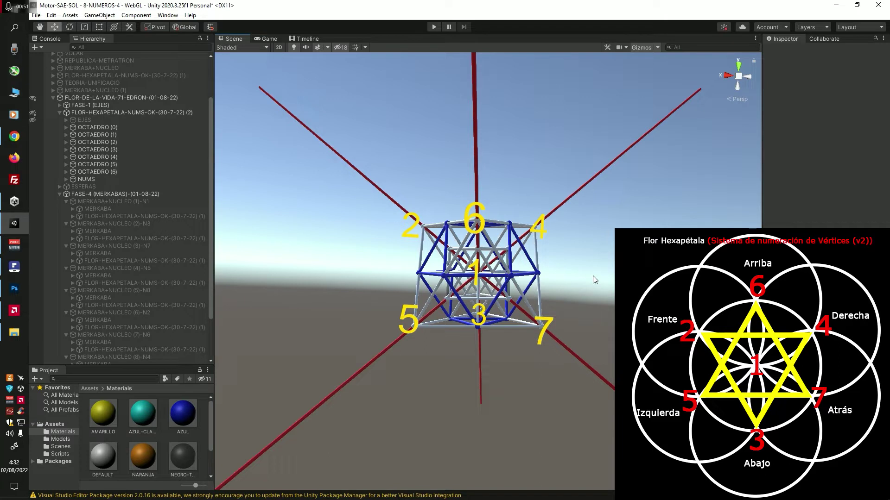
Activate the ESFERAS group to show the spheres around the flower, and deactivate it again
left_click(75, 187)
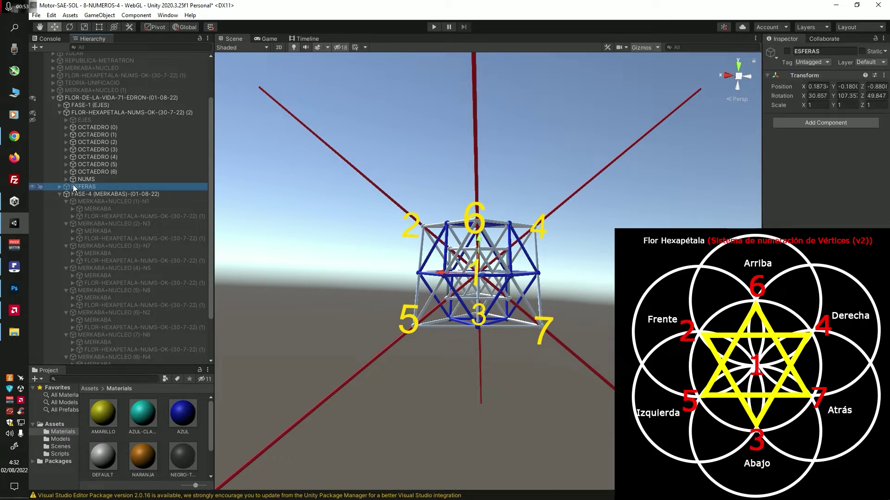
left_click(786, 51)
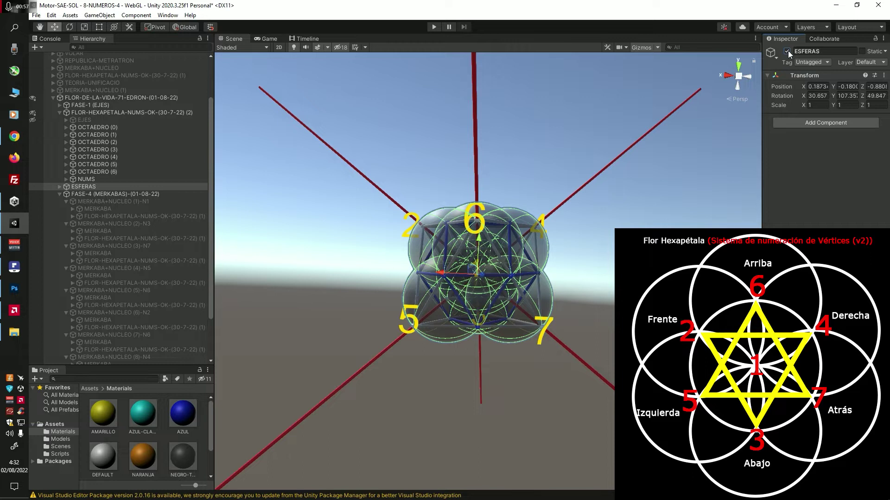
left_click(787, 51)
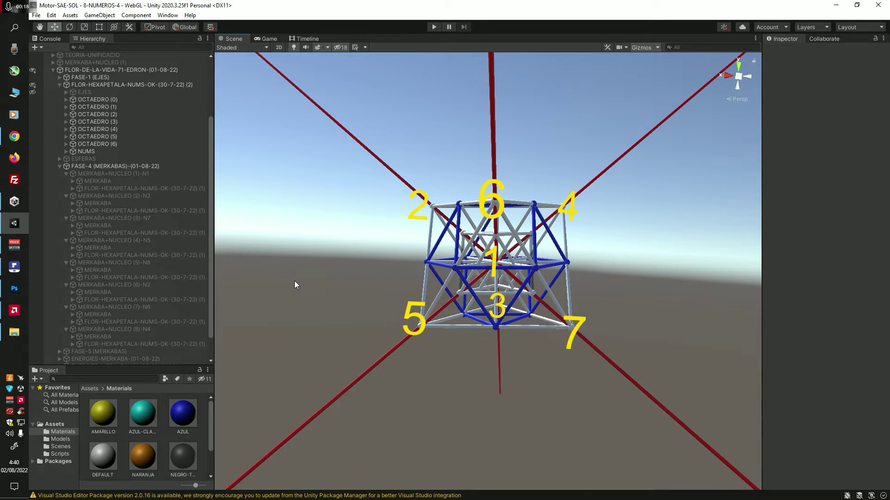
Activate MERKABA+NUCLEO (1)-N1 in the FASE-4 (MERKABAS) group, and clear the selection
left_click(112, 173)
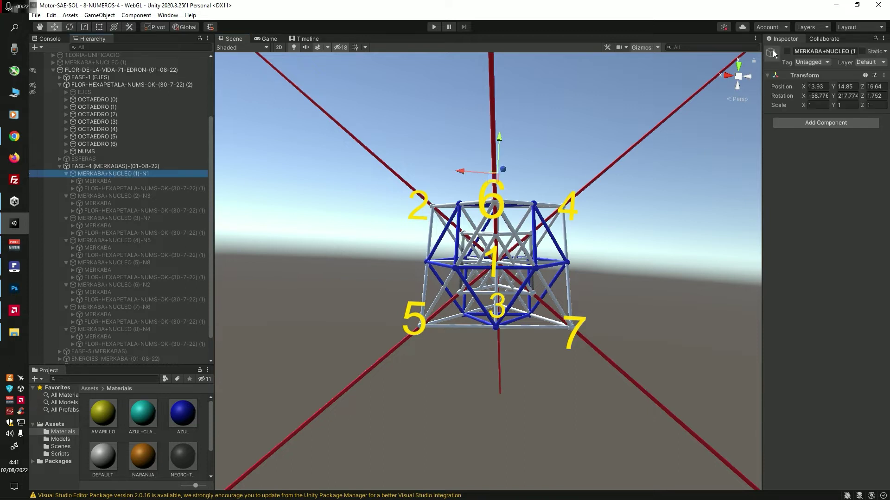
left_click(786, 51)
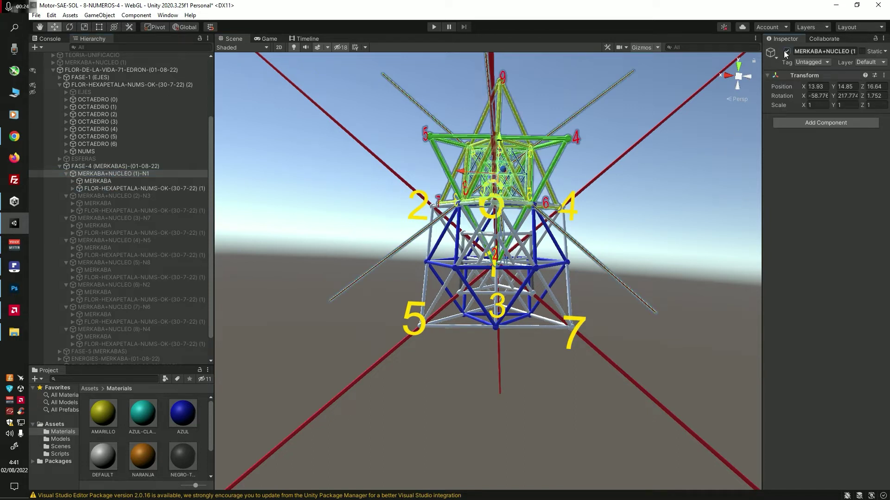
left_click(675, 203)
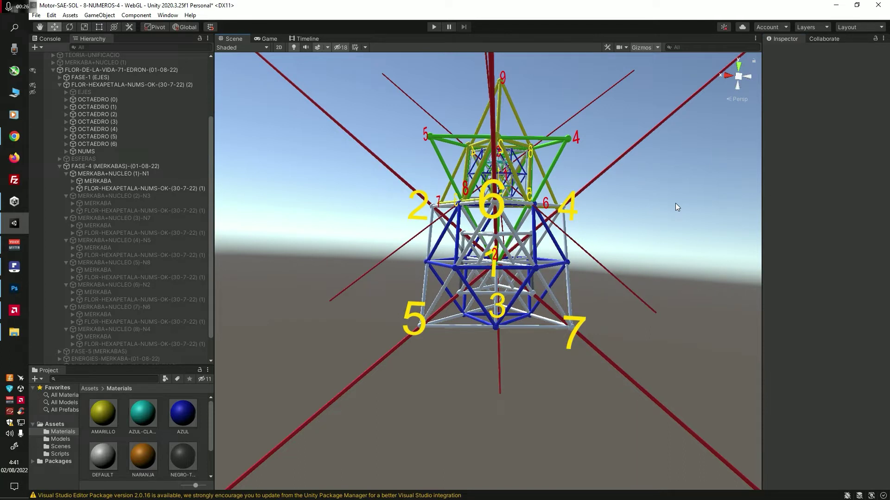
Activate MERKABA+NUCLEO (2)-N3, MERKABA+NUCLEO (3)-N7 and MERKABA+NUCLEO (4)-N5 in the FASE-4 group
right_click_drag(588, 280, 600, 299)
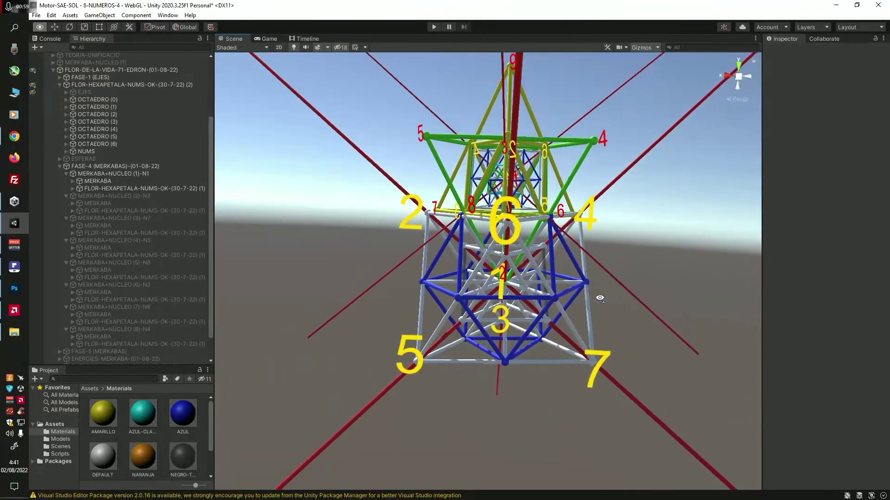
left_click(130, 196)
left_click(787, 51)
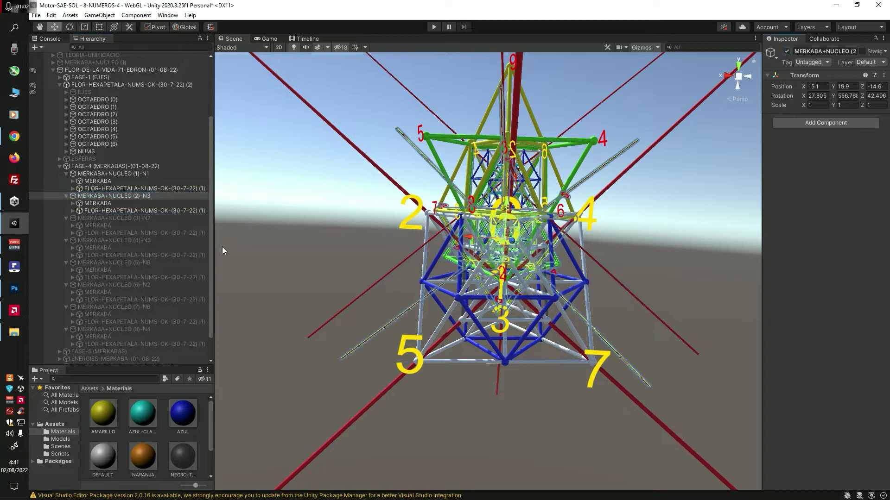
left_click(139, 219)
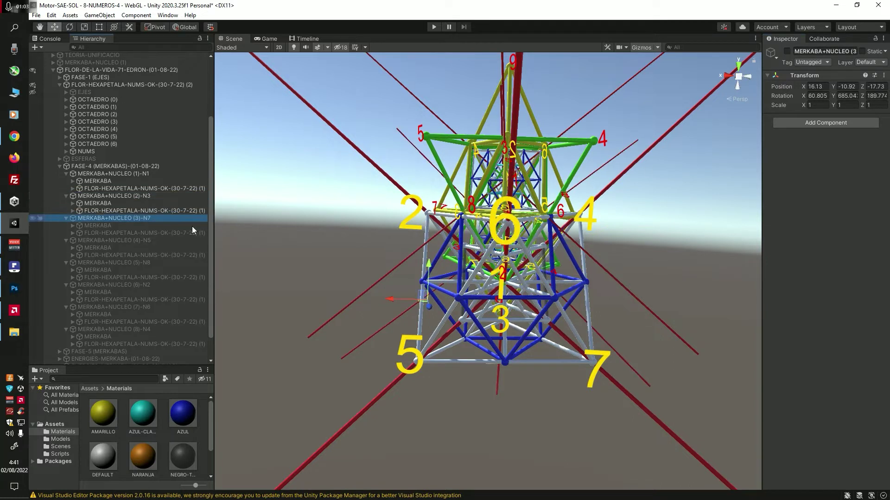
left_click(787, 51)
left_click(100, 241)
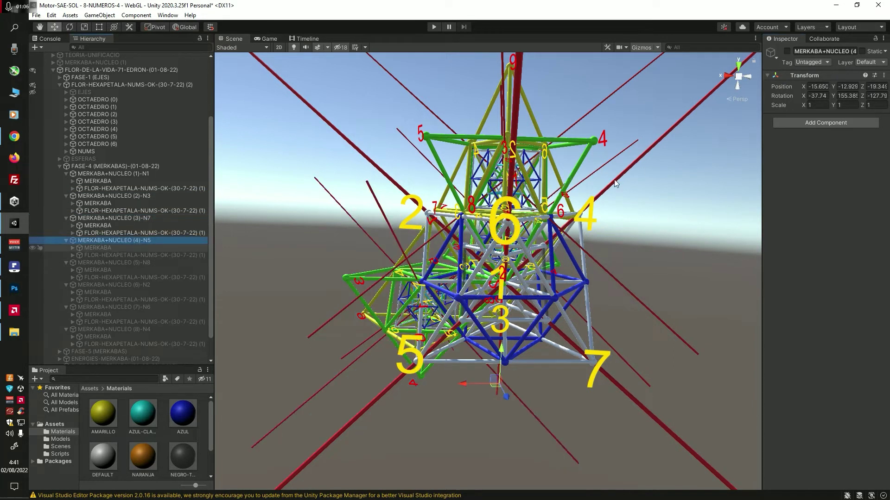
left_click(787, 51)
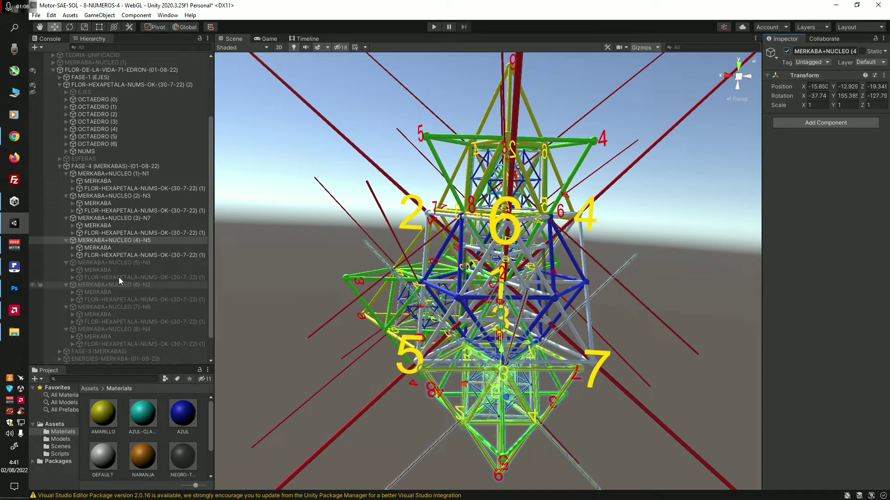
Activate MERKABA+NUCLEO (5)-N8, (6)-N2, (7)-N6 and (8)-N4 in the FASE-4 group, and clear the selection
left_click(116, 263)
left_click(787, 51)
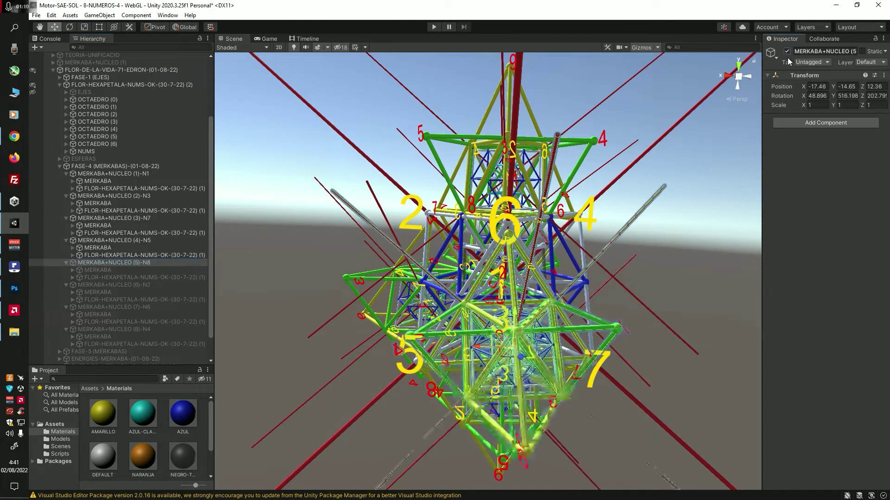
left_click(121, 284)
left_click(787, 51)
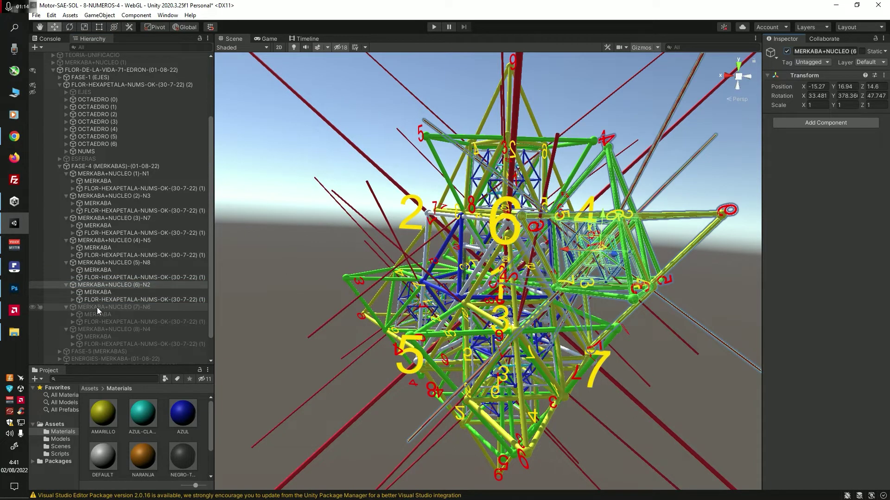
left_click(97, 307)
left_click(787, 51)
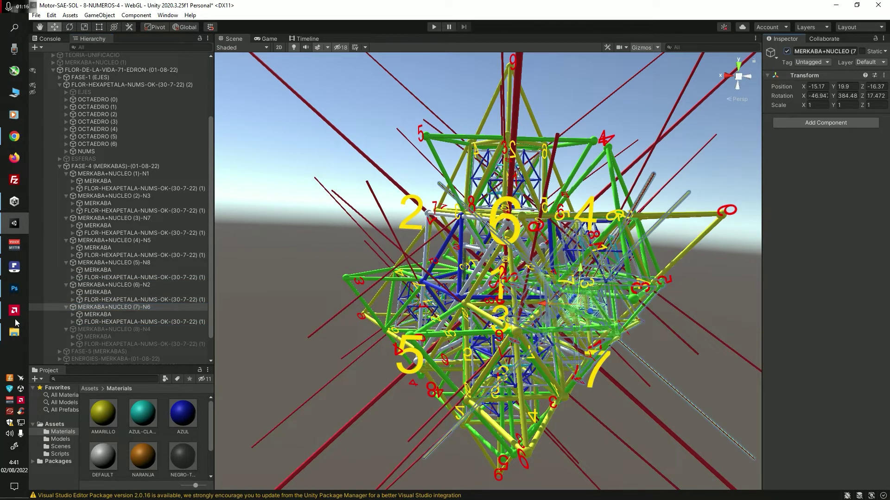
left_click(123, 329)
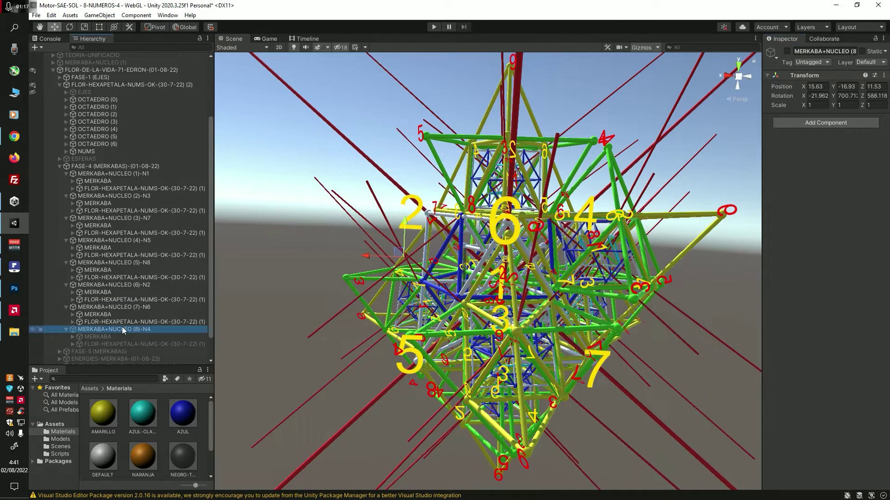
left_click(787, 52)
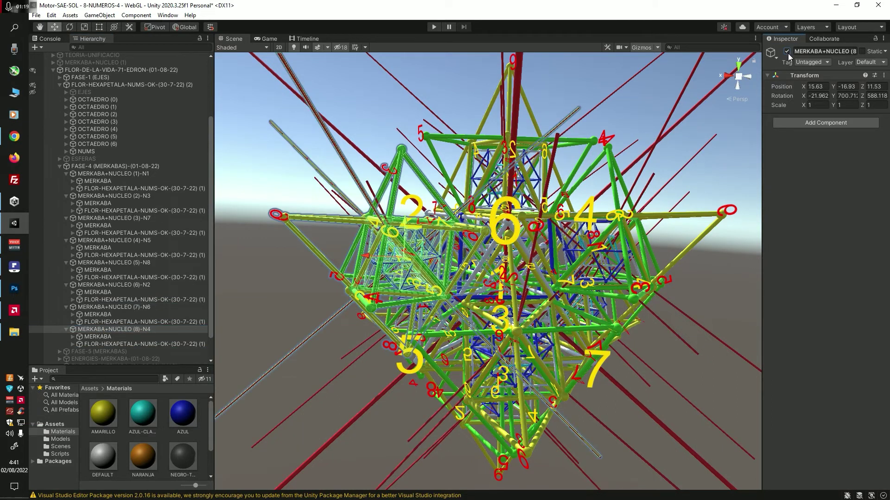
left_click(730, 175)
scroll(731, 175, "down", 5, "alt")
left_click_drag(731, 174, 727, 153, "alt")
scroll(727, 199, "up", 3)
scroll(727, 153, "down", 4)
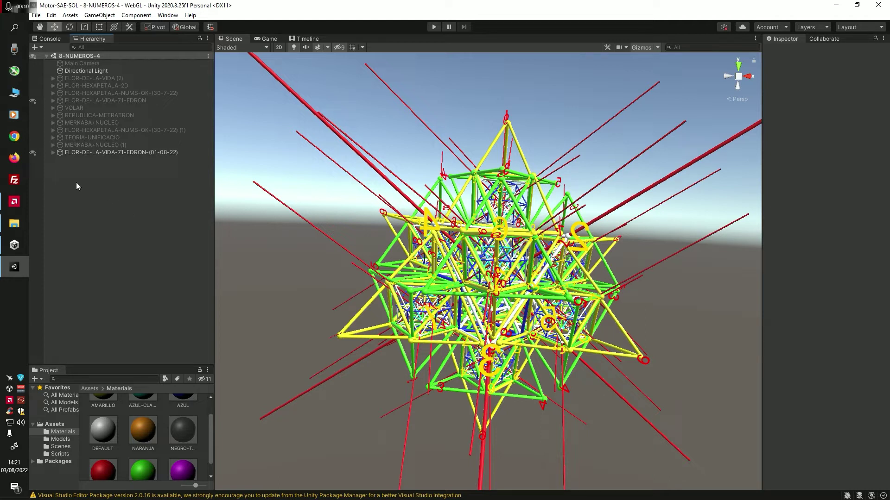
Expand FLOR-DE-LA-VIDA-71-EDRON-(01-08-22) and its FASE-4 (MERKABAS)-(01-08-22) group, and dismiss the Java update notification
left_click(54, 152)
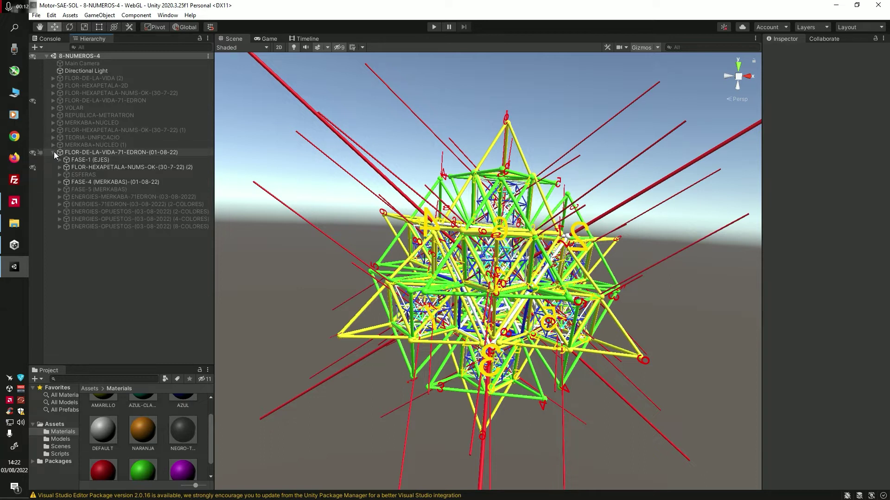
left_click(59, 183)
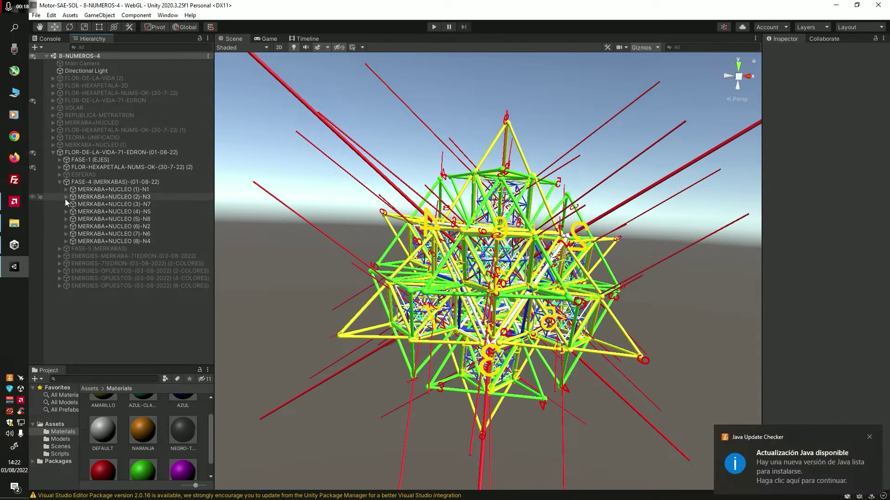
left_click(870, 437)
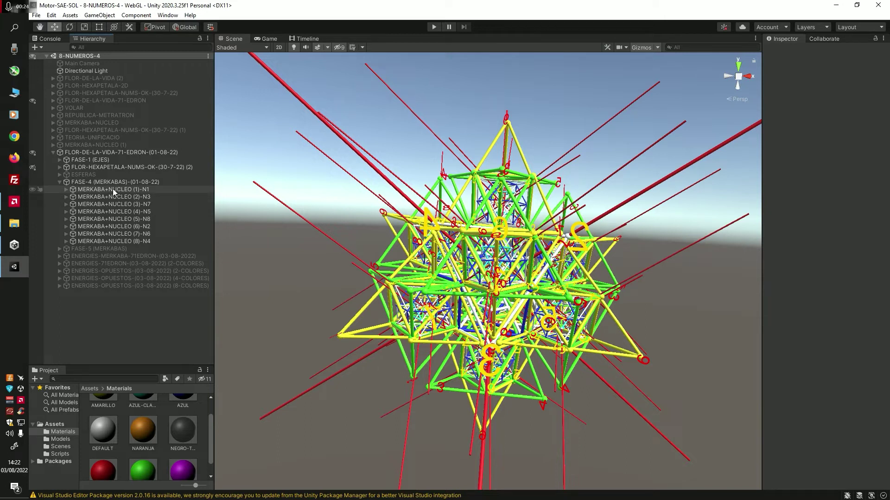
Expand all eight MERKABA+NUCLEO objects in the FASE-4 group to reveal their MERKABA-MUJER and MERKABA-HOMBRE children
left_click(66, 189)
left_click(65, 211)
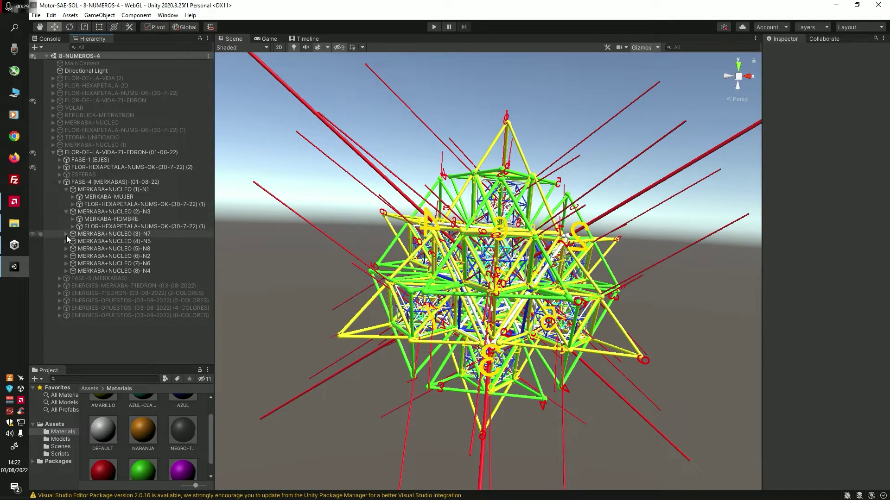
left_click(66, 234)
left_click(65, 255)
left_click(66, 278)
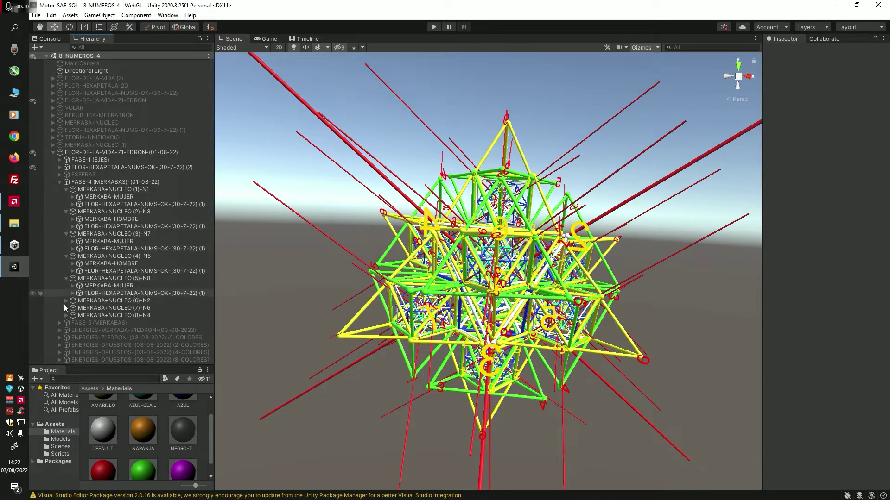
left_click(66, 301)
left_click(65, 323)
left_click(65, 345)
Deactivate the MERKABA-MUJER and MERKABA-HOMBRE children of all eight merkabas, collapse the FASE-4 group, and clear the selection
left_click(118, 196)
left_click(122, 219, "ctrl")
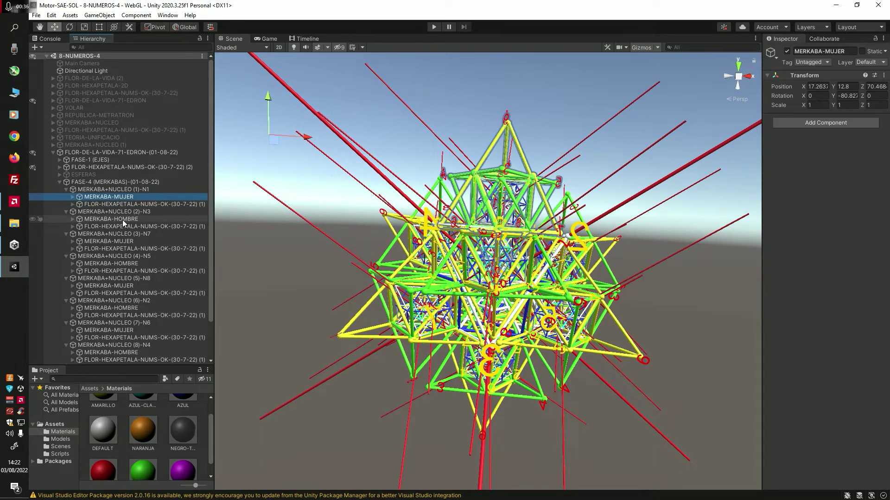
left_click(128, 243, "ctrl")
left_click(132, 263, "ctrl")
left_click(134, 285, "ctrl")
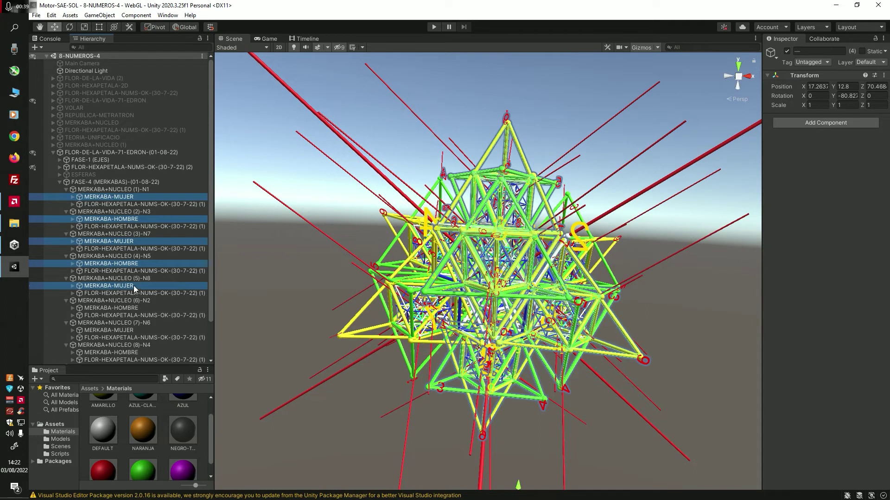
left_click(134, 309, "ctrl")
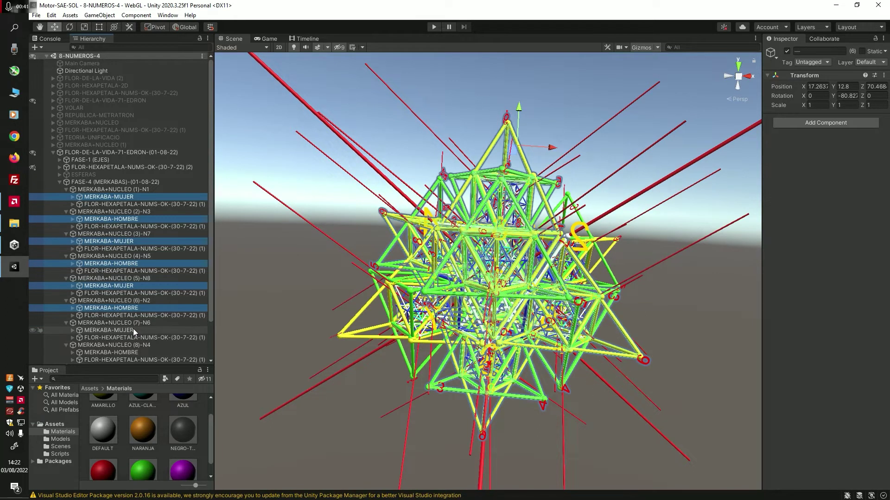
left_click(132, 330, "ctrl")
left_click(159, 352, "ctrl")
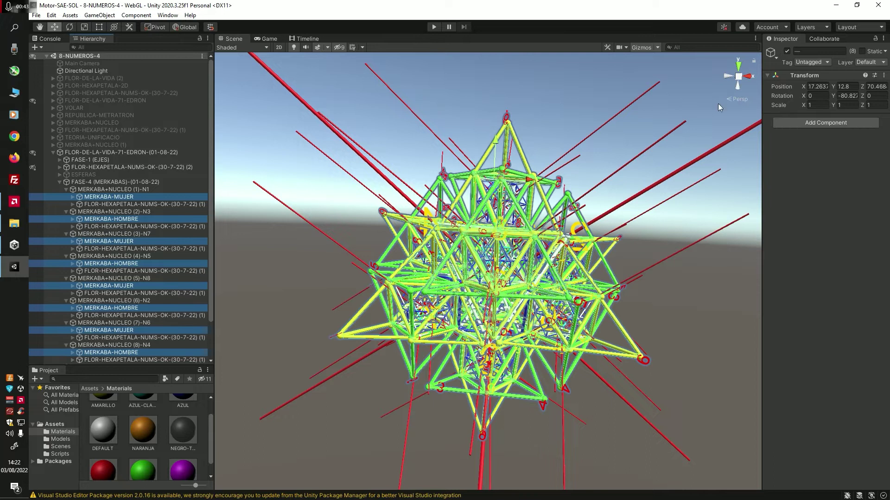
left_click(787, 52)
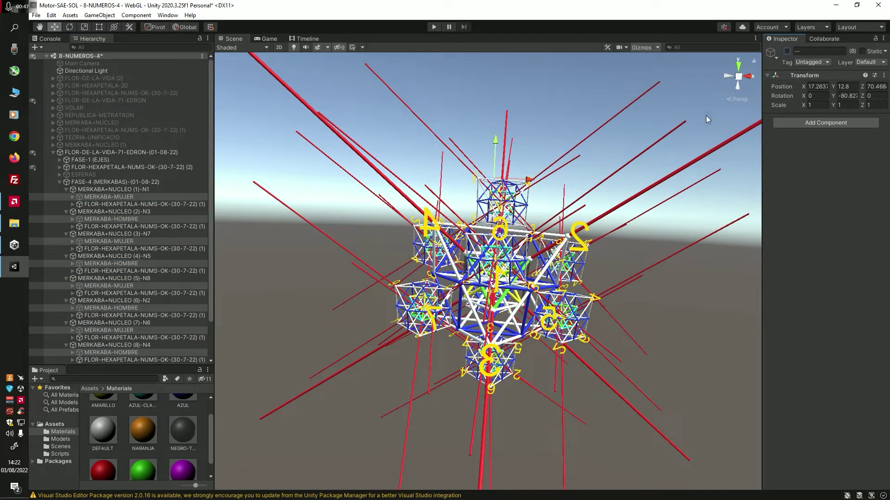
left_click(58, 182)
left_click(93, 268)
Activate the ENERGIES-MERKABA-71EDRON-(03-08-2022) object in the 71-Edron model
mouse_move(641, 332)
right_mouse_down()
mouse_move(256, 332)
mouse_move(530, 341)
mouse_move(642, 331)
right_mouse_up()
key("w")
key("s")
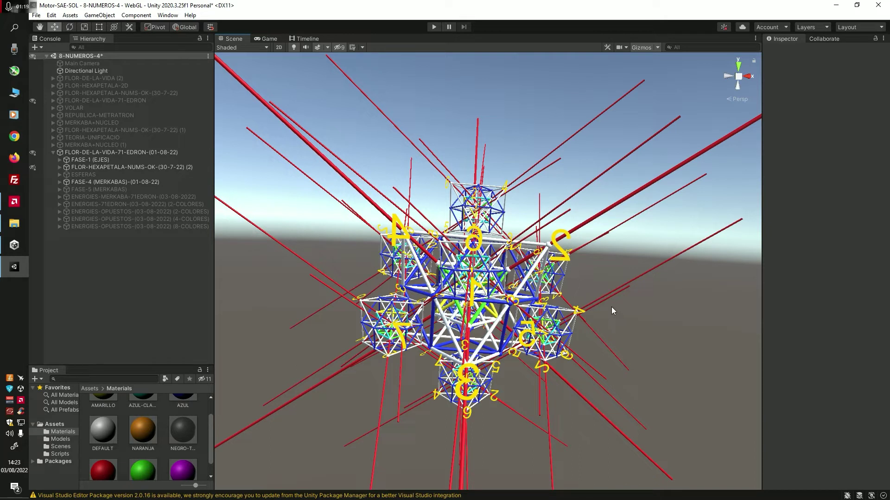
left_click(120, 199)
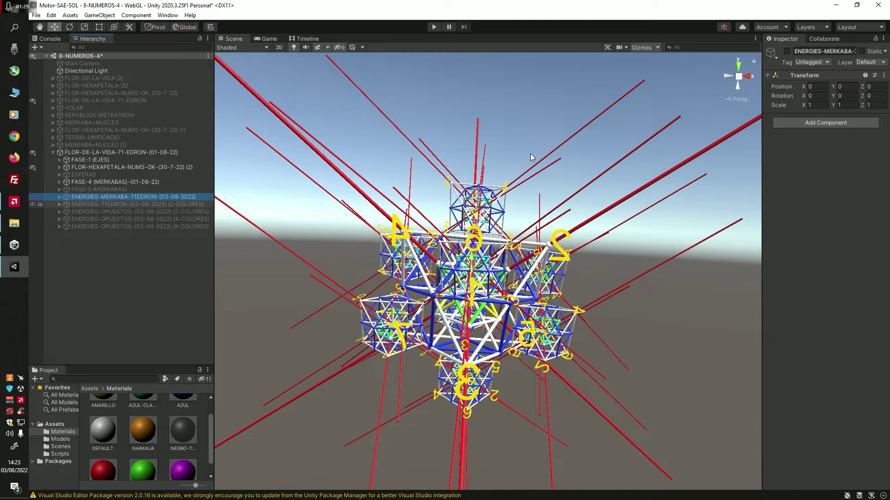
left_click(786, 51)
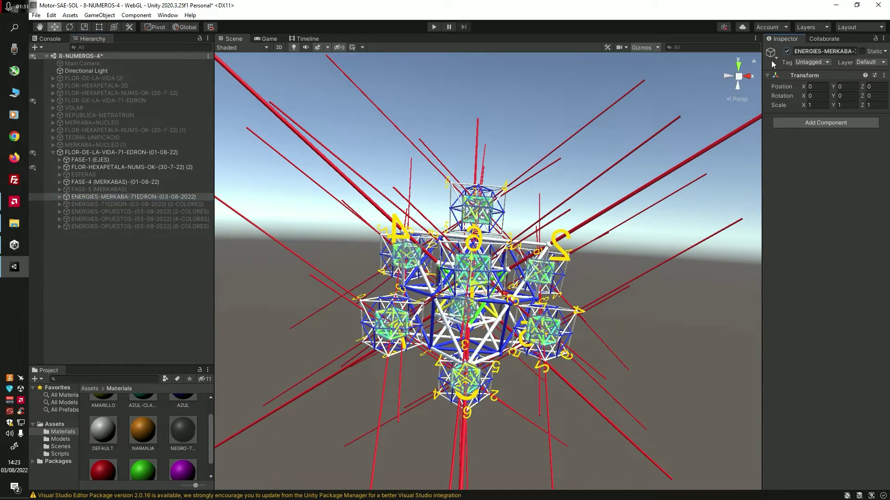
Deactivate the whole FASE-4 (MERKABAS)-(01-08-22) group and clear the selection
left_click(100, 183)
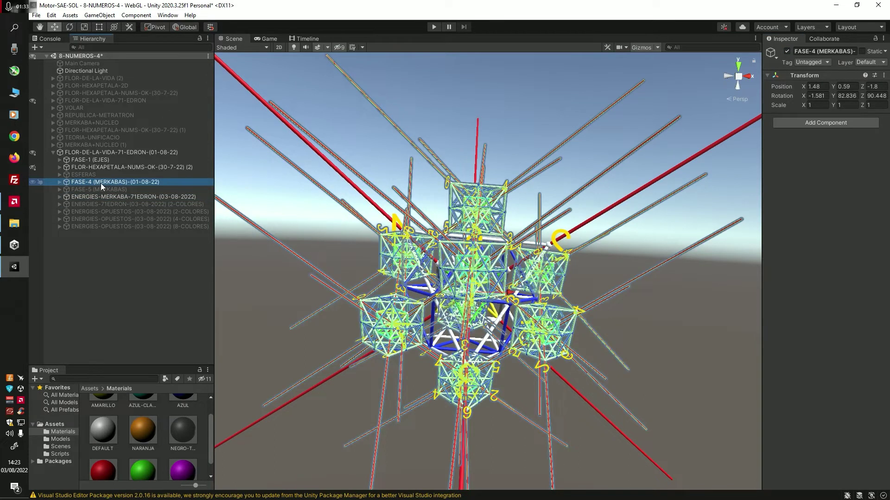
left_click(787, 51)
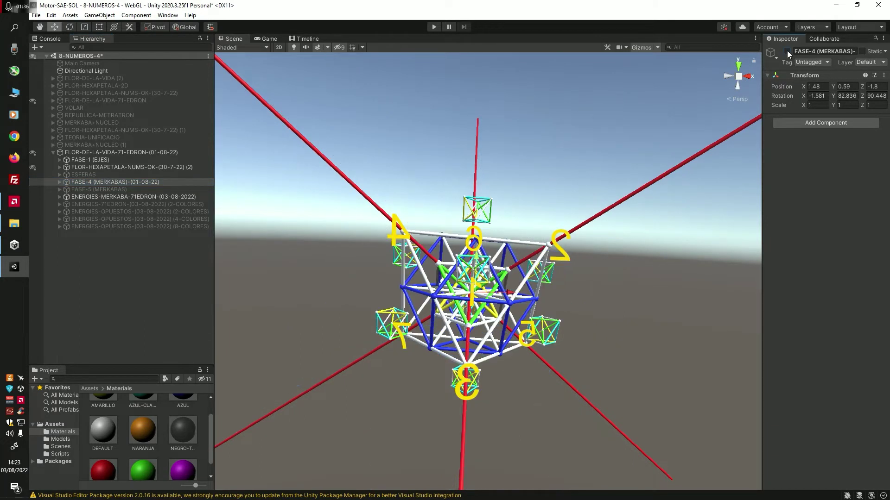
left_click(662, 317)
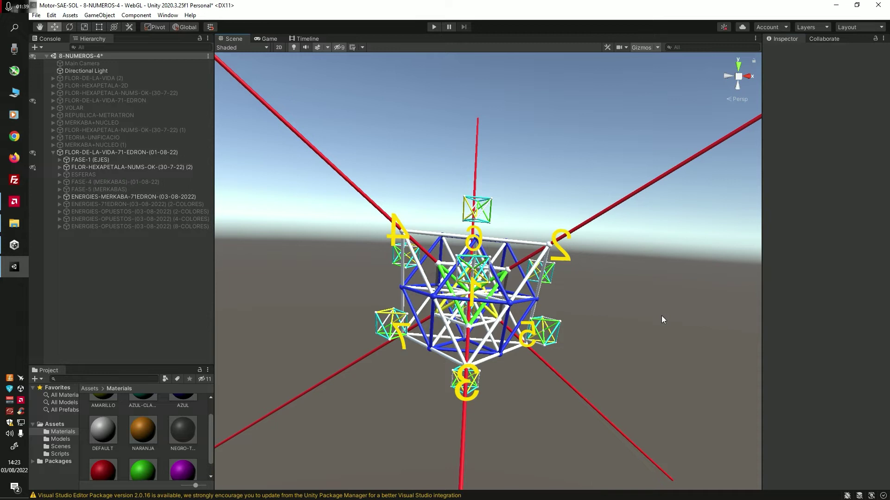
Expand FLOR-HEXAPETALA-NUMS-OK-(30-7-22) (2) and deactivate OCTAEDRO (1) through OCTAEDRO (6), leaving OCTAEDRO (0) active
left_click_drag(661, 317, 652, 322, "alt")
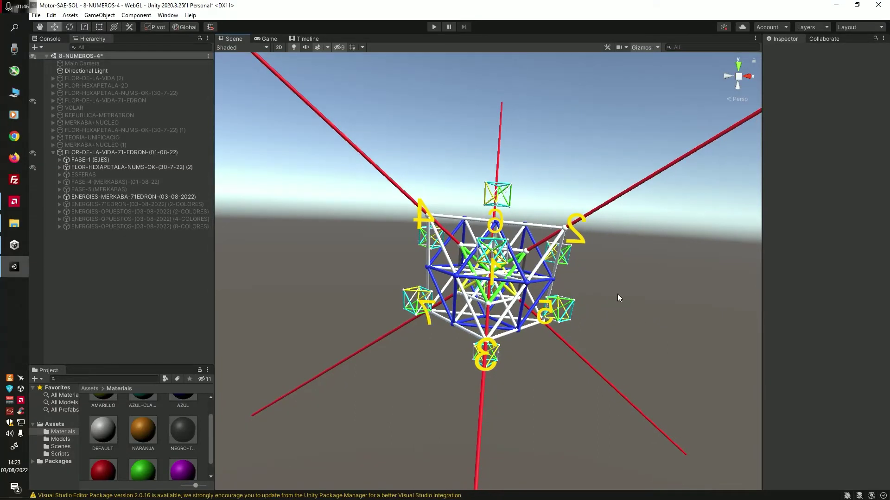
left_click(59, 167)
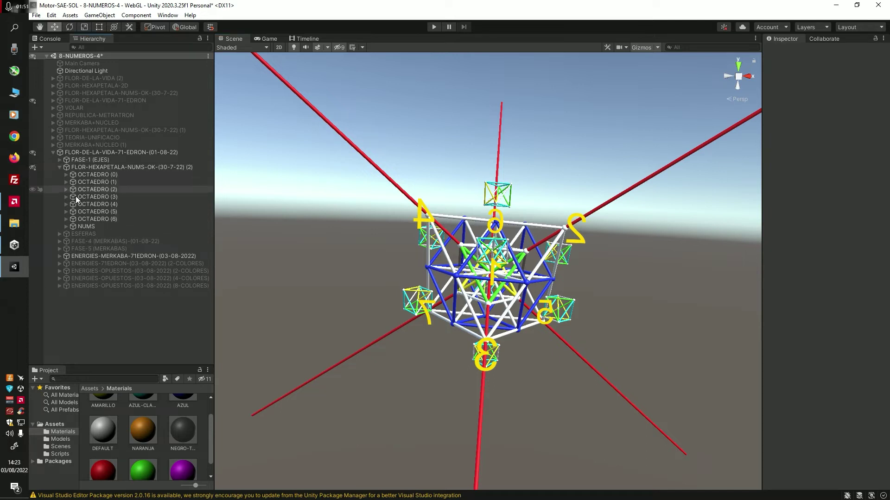
left_click(109, 181)
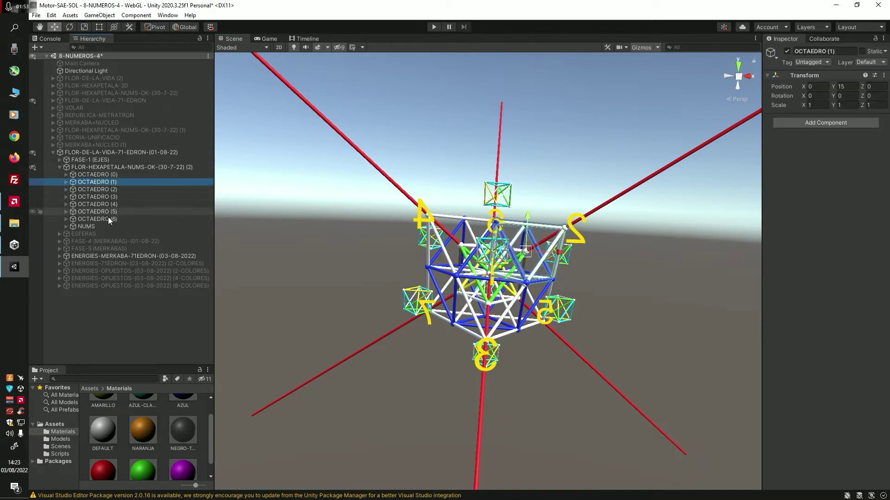
left_click(108, 218, "shift")
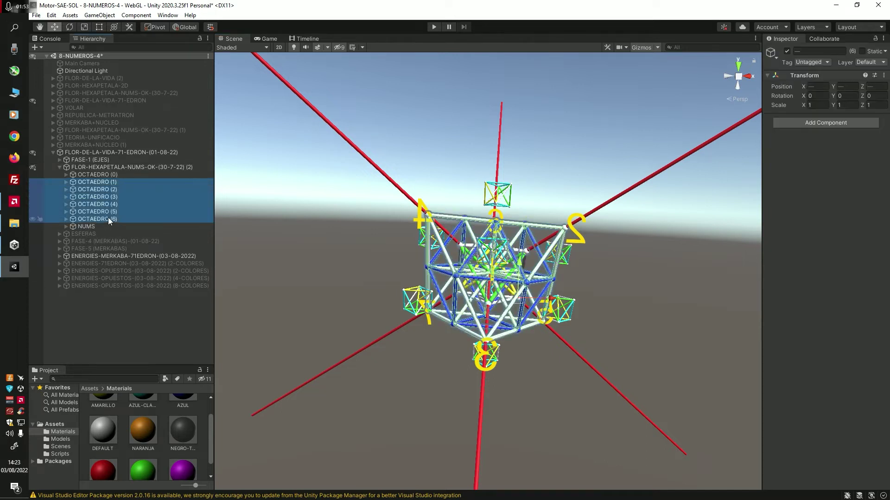
left_click(787, 51)
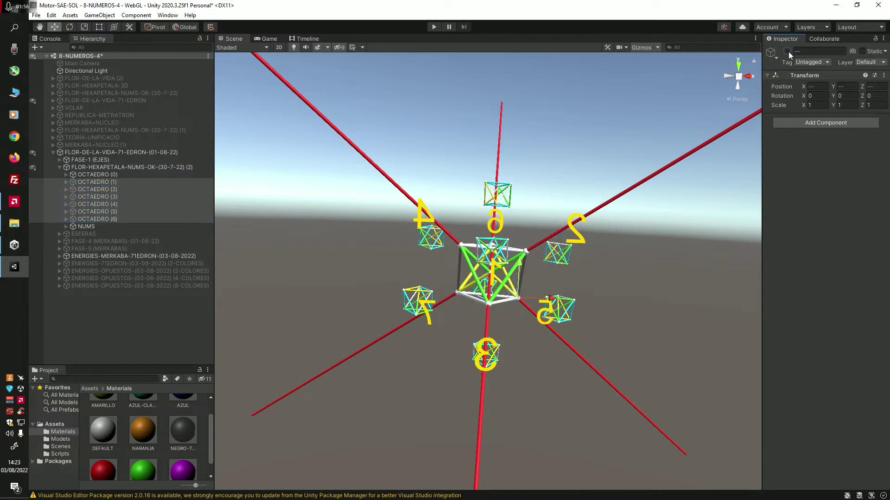
Activate the ENERGIES-71EDRON-(03-08-2022) (2-COLORES) object
mouse_move(477, 270)
right_mouse_down()
mouse_move(514, 264)
mouse_move(478, 261)
right_mouse_up()
key("w")
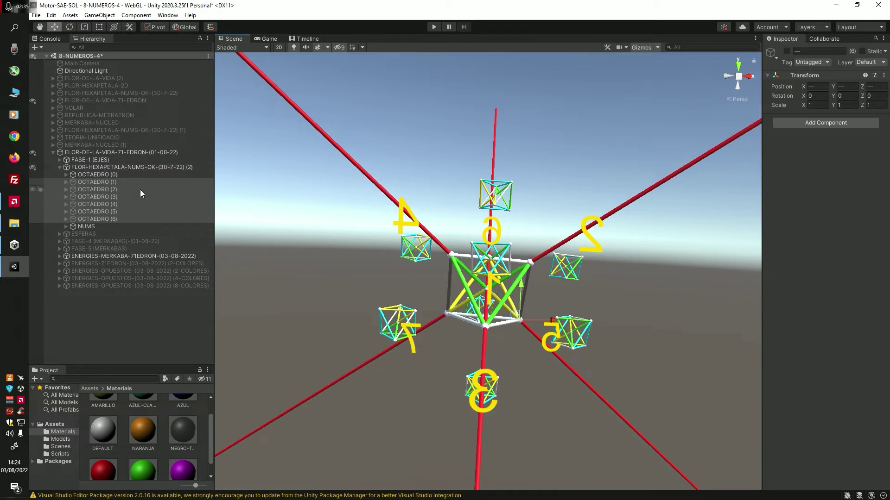
left_click(114, 256)
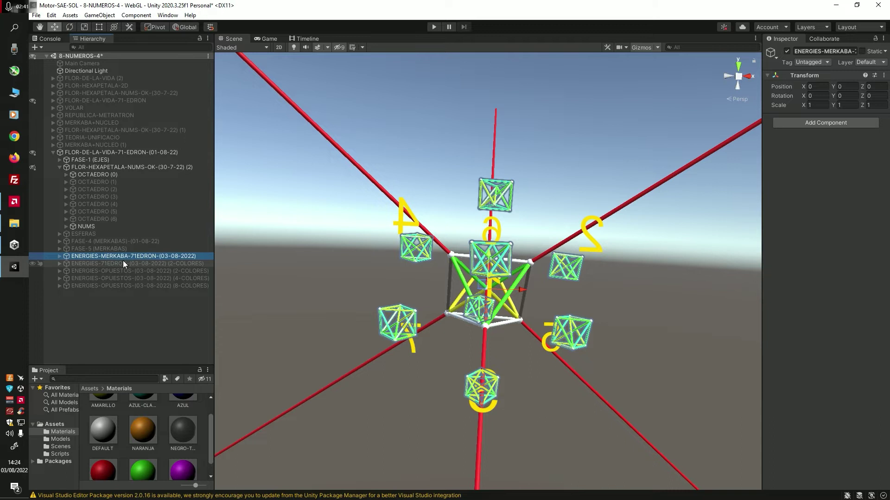
left_click(122, 262)
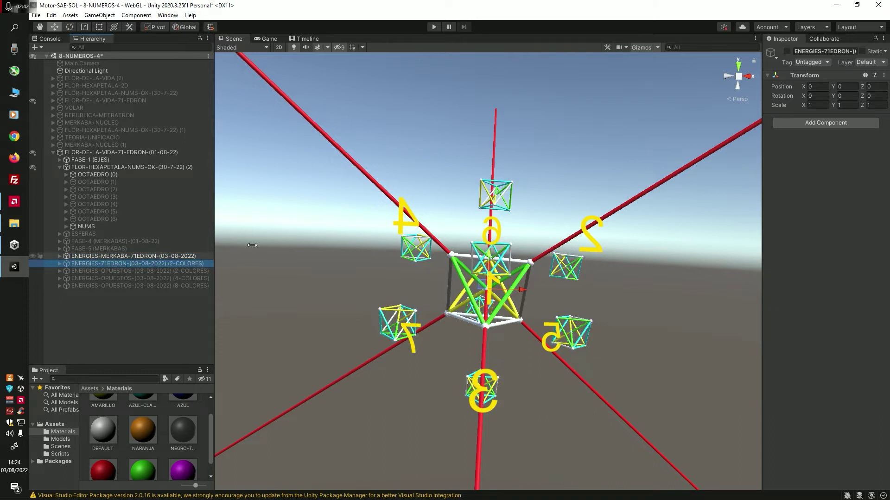
left_click(787, 52)
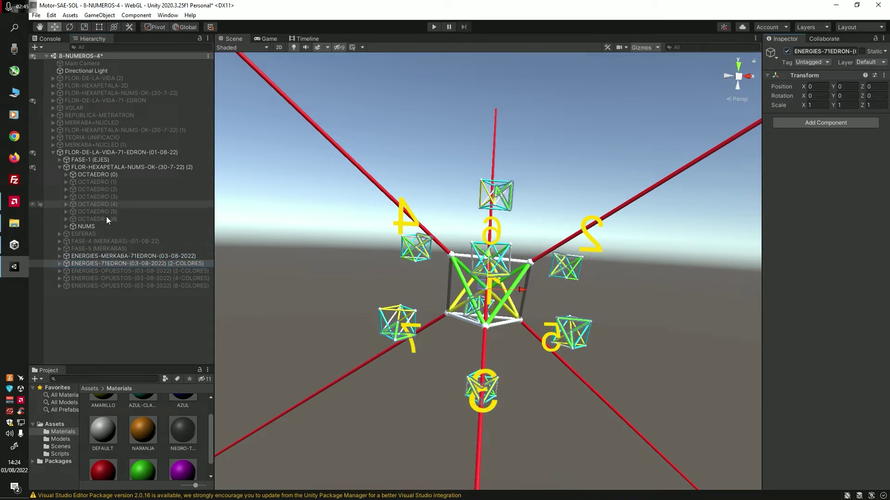
Deactivate the ENERGIES-MERKABA-71EDRON-(03-08-2022) object
left_click(104, 249)
left_click(100, 254)
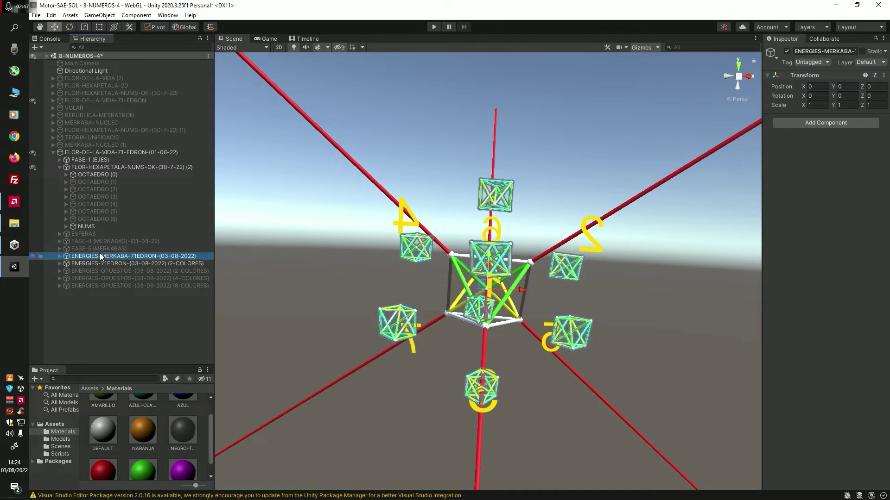
left_click(786, 53)
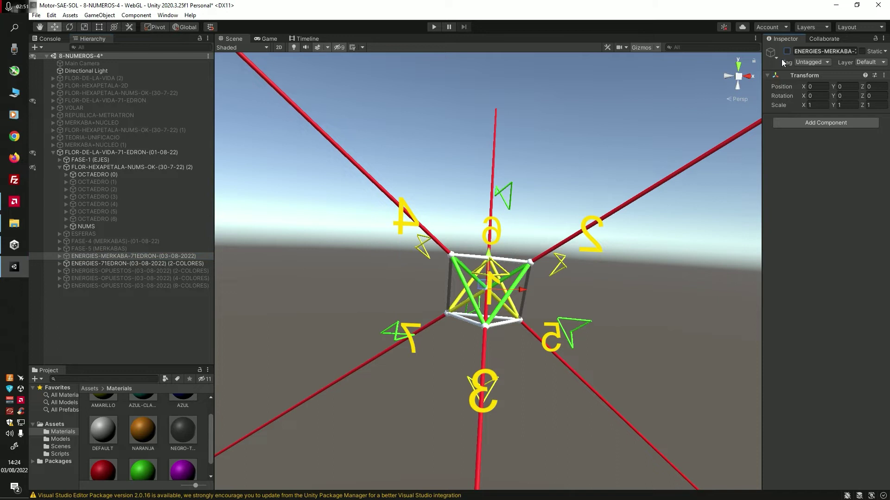
Expand OCTAEDRO (0), deactivate its VERTICES and ARISTAS children, and clear the selection
left_click(97, 175)
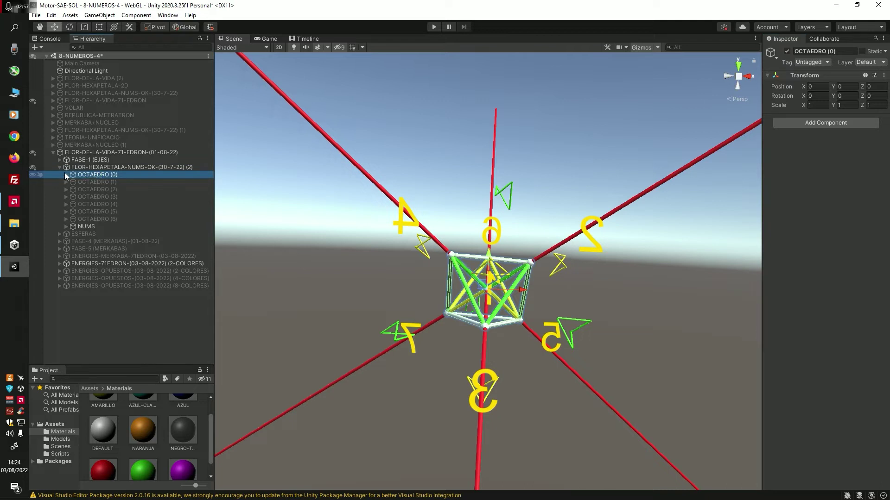
left_click(66, 174)
left_click(92, 182)
left_click(95, 190, "shift")
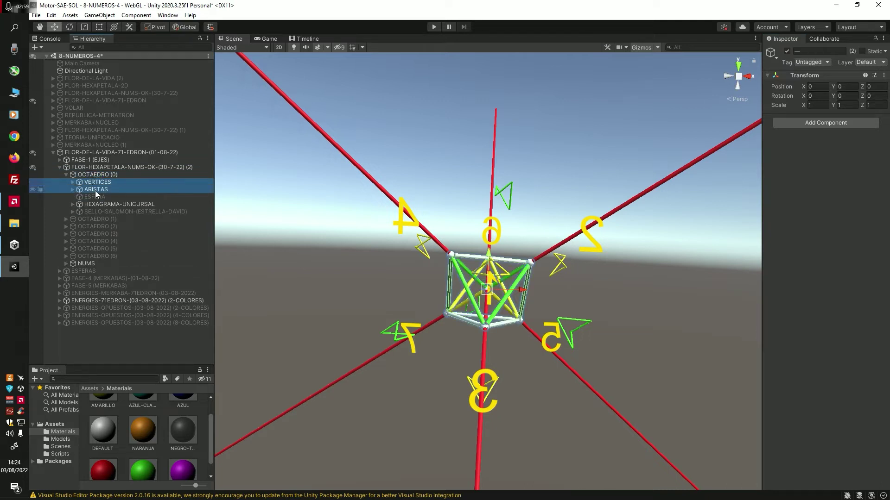
left_click(787, 50)
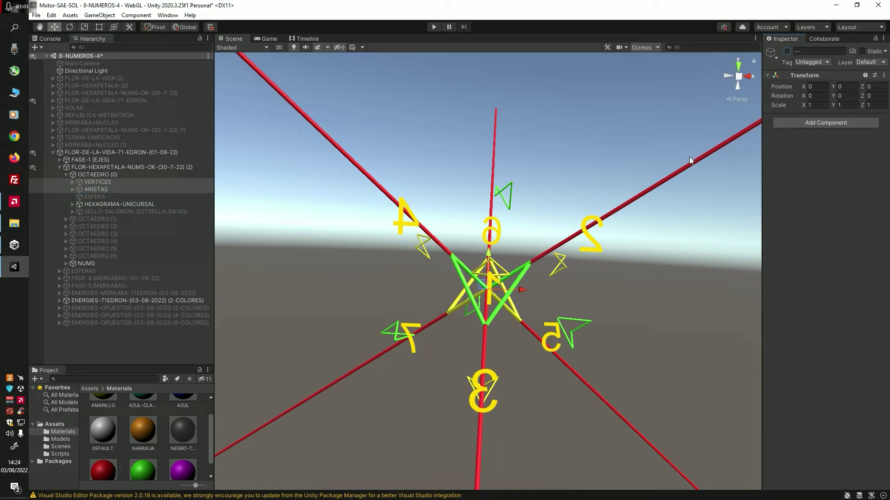
left_click(123, 342)
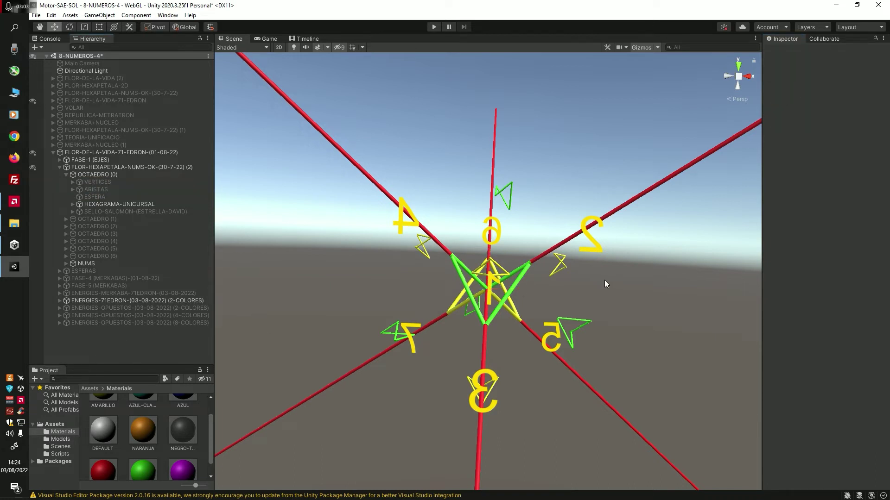
Deactivate the central OCTAEDRO (0) so its unicursal hexagram is hidden
scroll(557, 343, "up", 5)
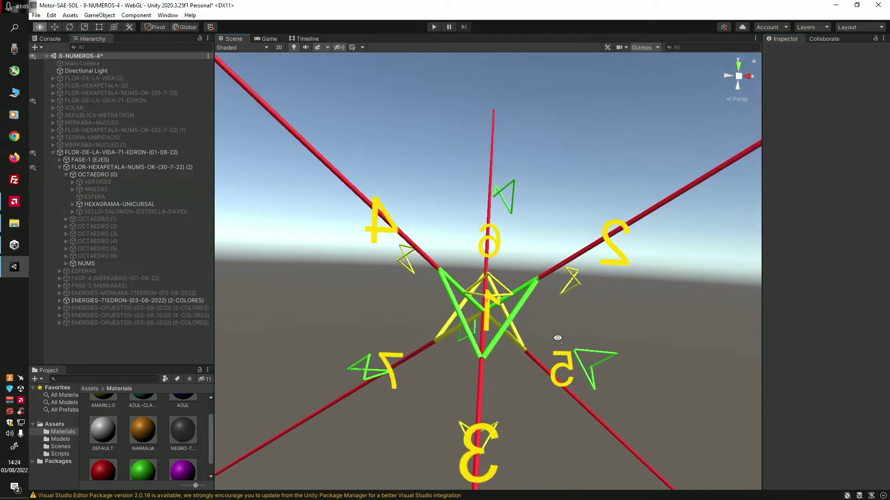
scroll(557, 338, "down", 5)
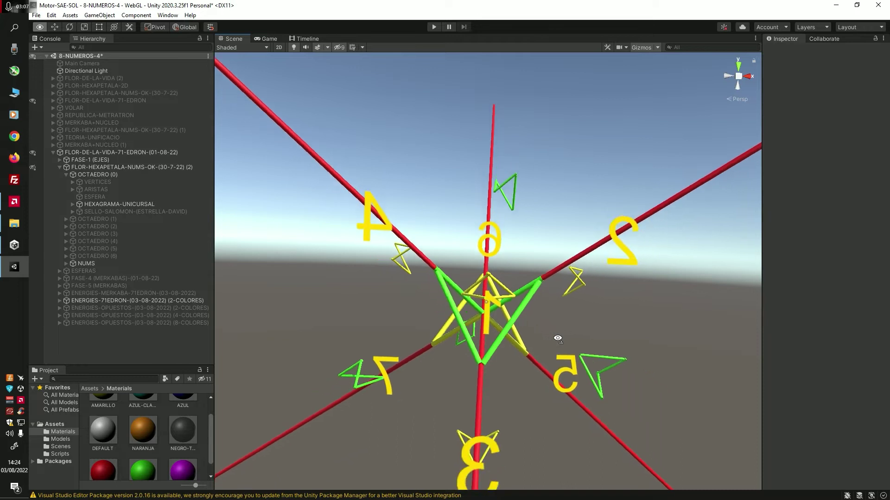
scroll(557, 338, "down", 1)
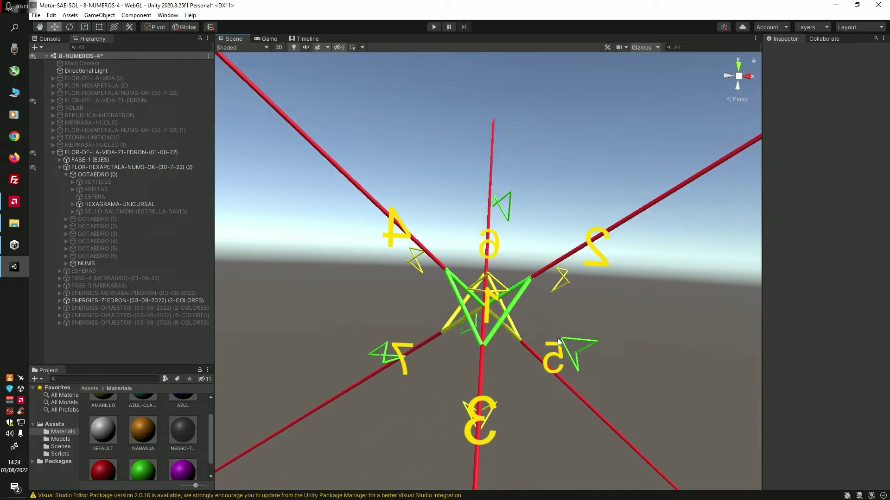
left_click(101, 175)
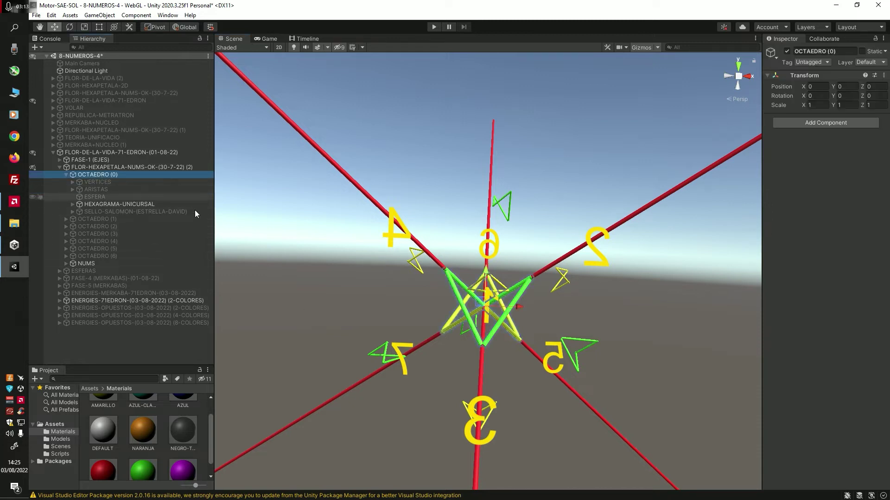
left_click(787, 51)
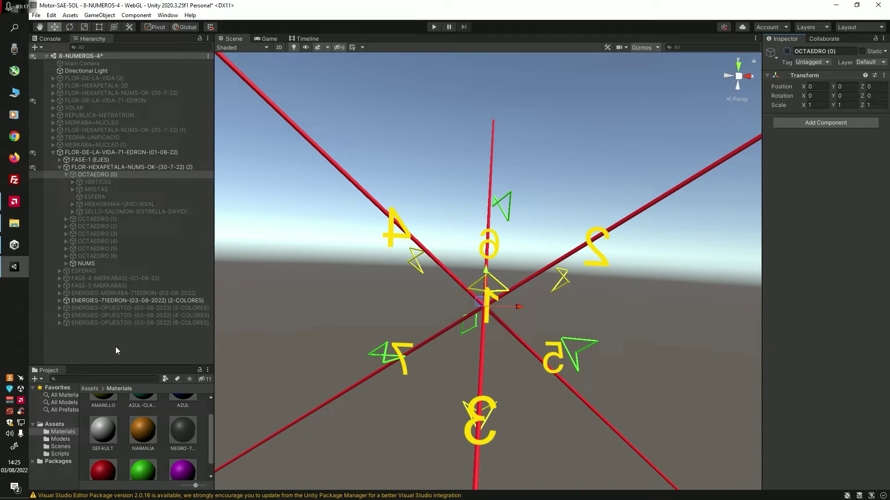
Deactivate ENERGIES-71EDRON-(03-08-2022) (2-COLORES) and activate ENERGIES-OPUESTOS-(03-08-2022) (2-COLORES) in its place
left_click(134, 300)
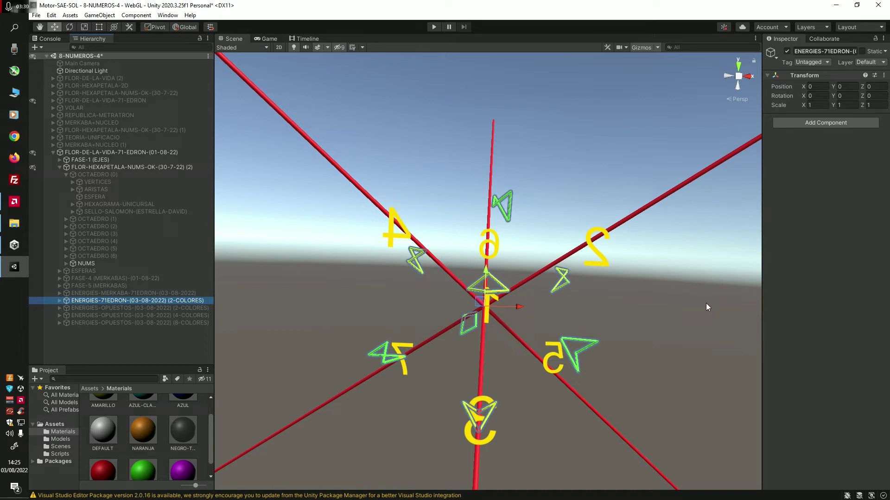
left_click(786, 51)
left_click(124, 309)
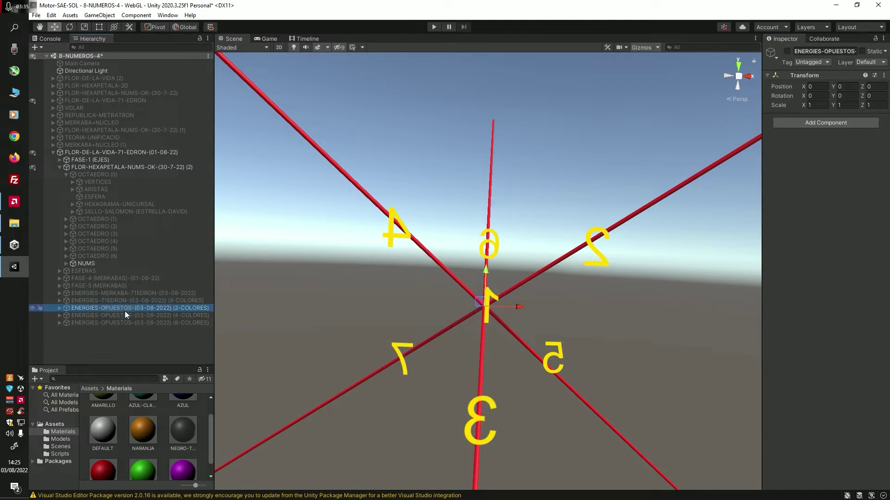
left_click(786, 51)
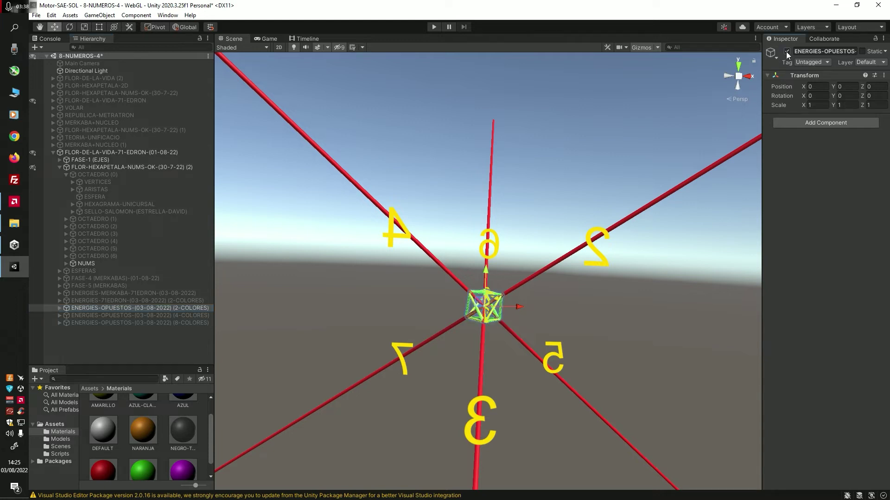
Expand the NUMS group and deactivate the number 1 in front of the central energies figure
right_click_drag(500, 348, 494, 388)
key("w")
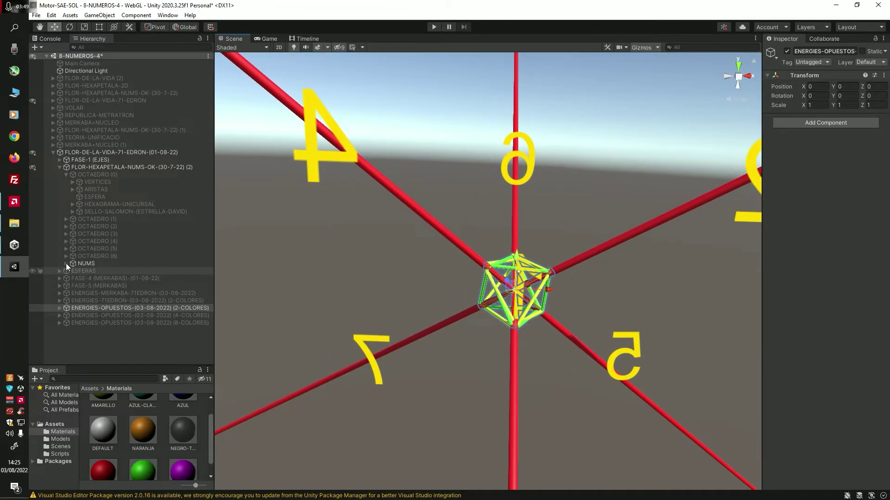
left_click(66, 263)
left_click(85, 273)
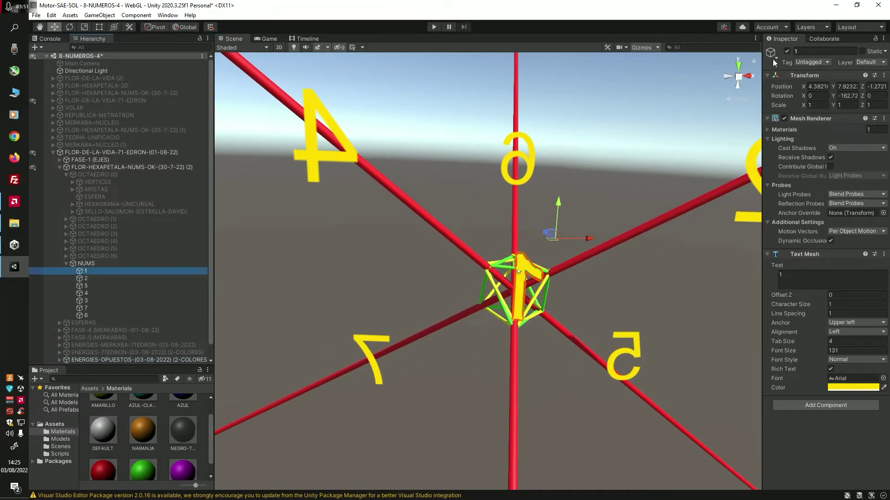
left_click(787, 52)
Examine the central two-colour ENERGIES-OPUESTOS figure from nearer and farther away
right_click_drag(599, 311, 578, 330)
key("w")
key("s")
key("w")
key("s")
key("s")
key("w")
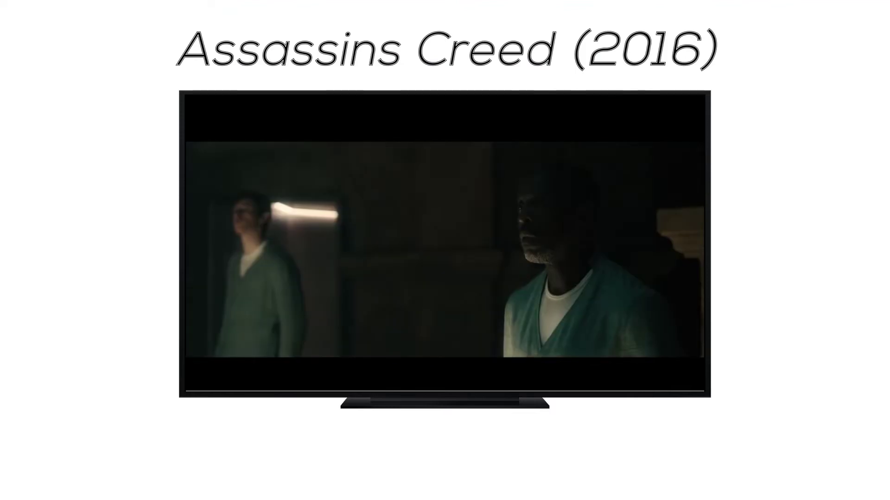